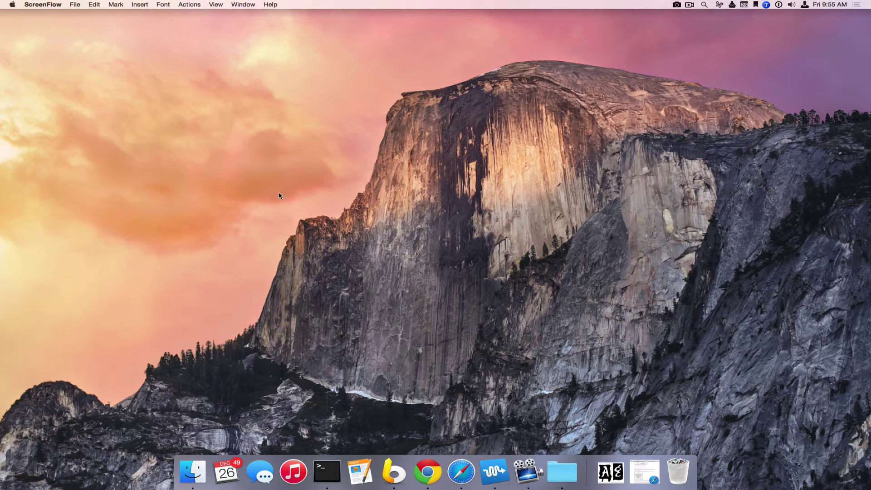
Launch Font Book through Spotlight search.
key("super+space")
type("syst")
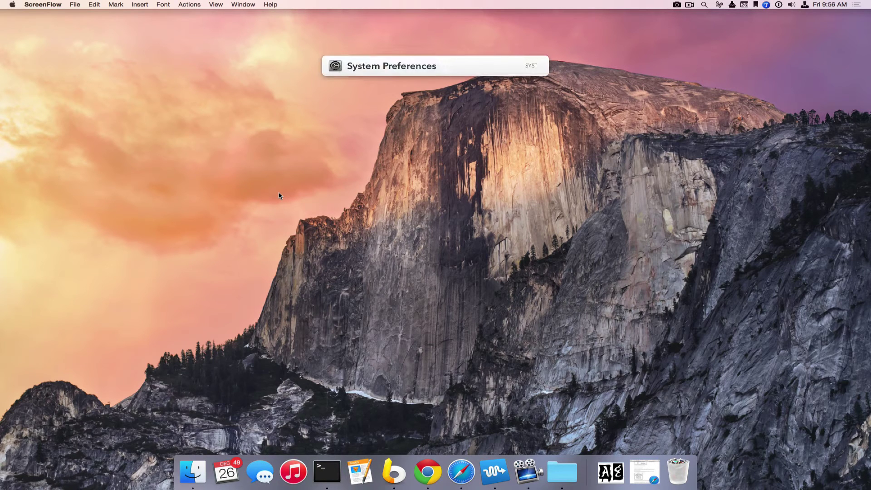
type("font")
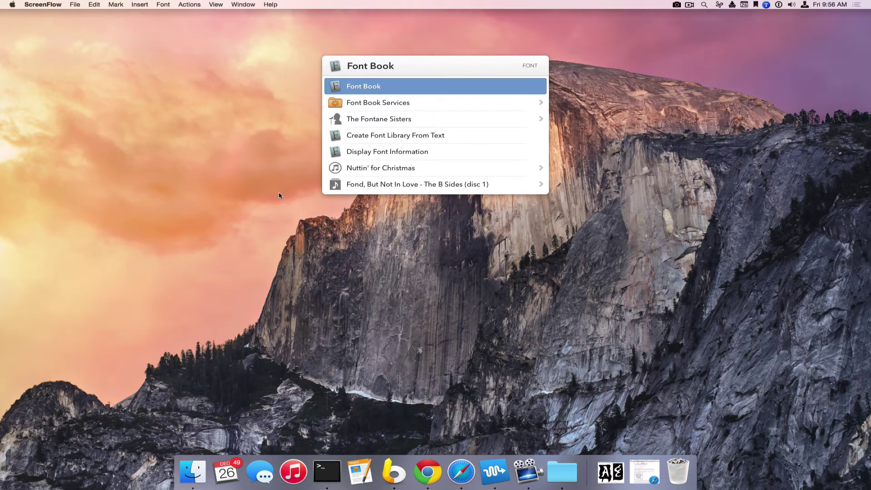
key("Return")
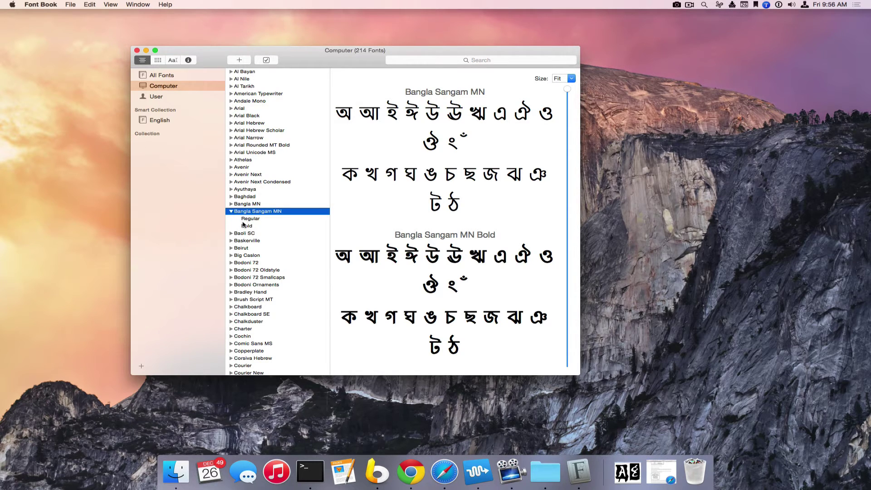
Scroll the font list and preview Euphemia UCAS, then DecoType Naskh.
scroll(244, 224, "down", 10)
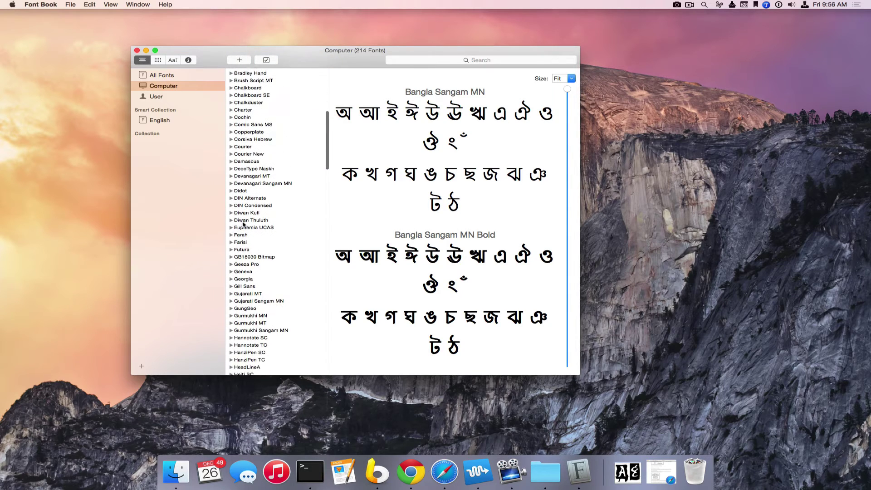
scroll(244, 223, "down", 1)
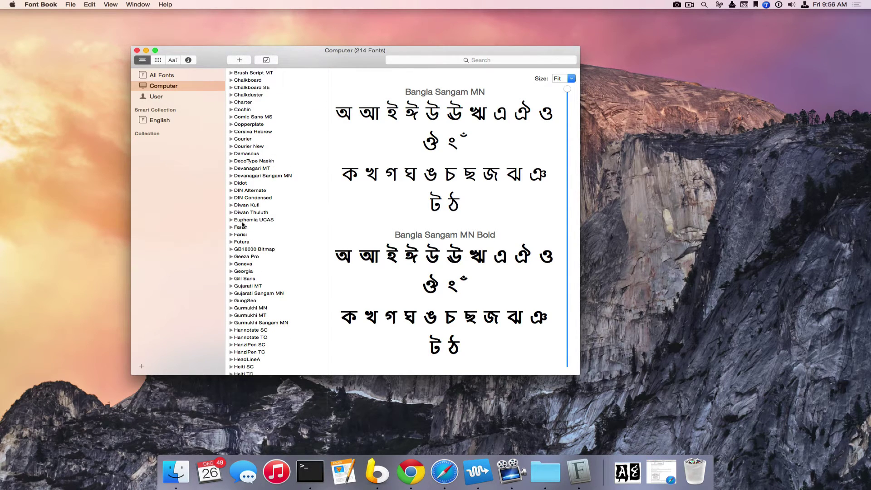
left_click(242, 221)
left_click(239, 162)
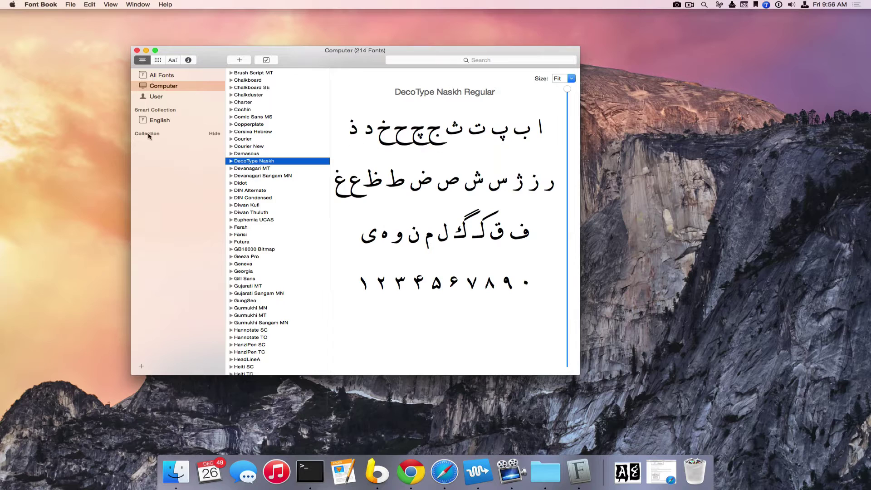
Switch between the User, English, All Fonts and Computer libraries, ending on Computer.
left_click(154, 97)
left_click(154, 121)
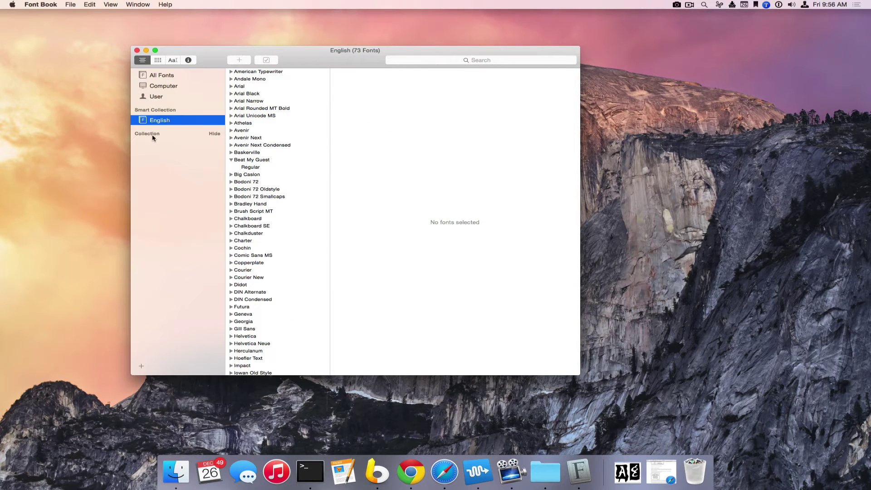
left_click(148, 98)
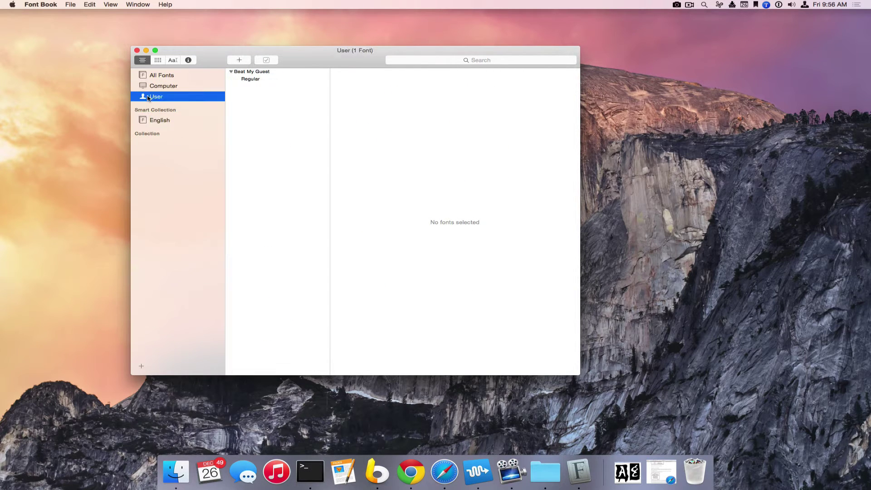
left_click(158, 87)
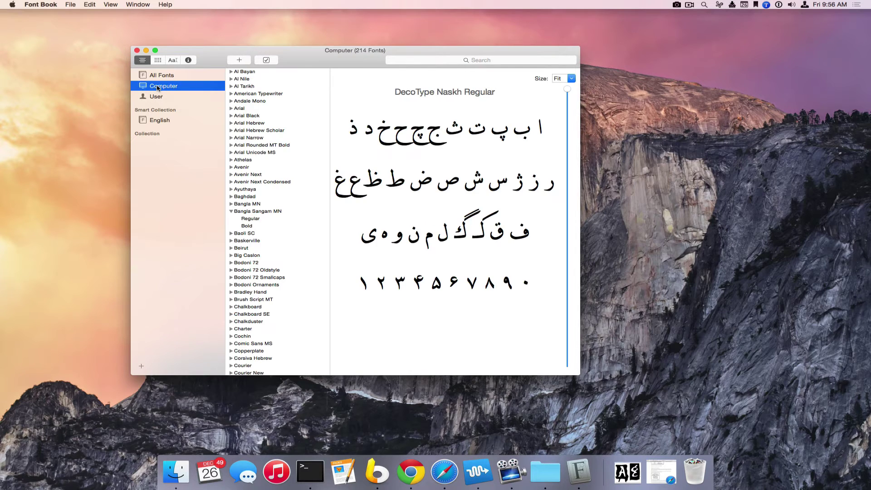
left_click(158, 75)
left_click(153, 100)
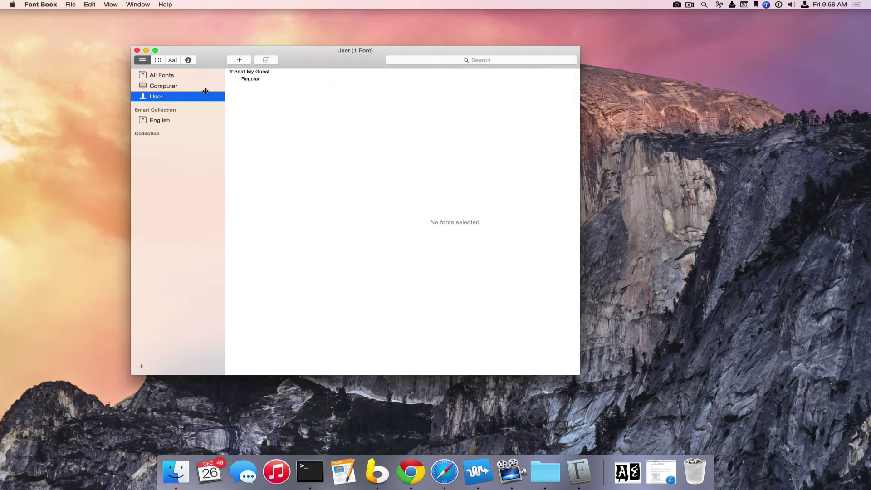
left_click(156, 77)
left_click(159, 87)
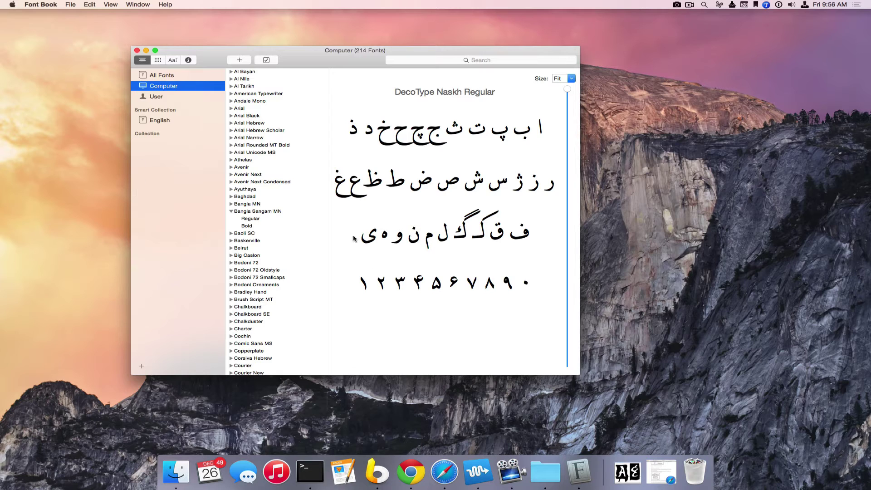
Open the Downloads folder in Finder from the Dock stack.
left_click(628, 472)
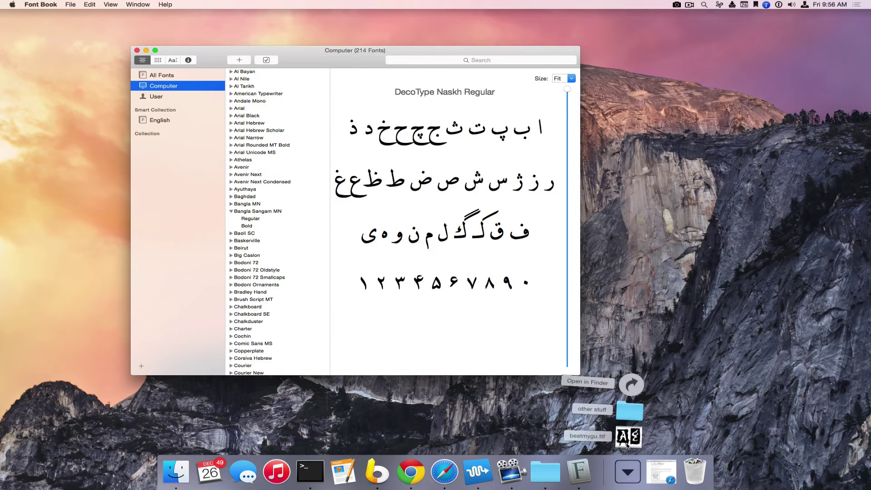
left_click(631, 384)
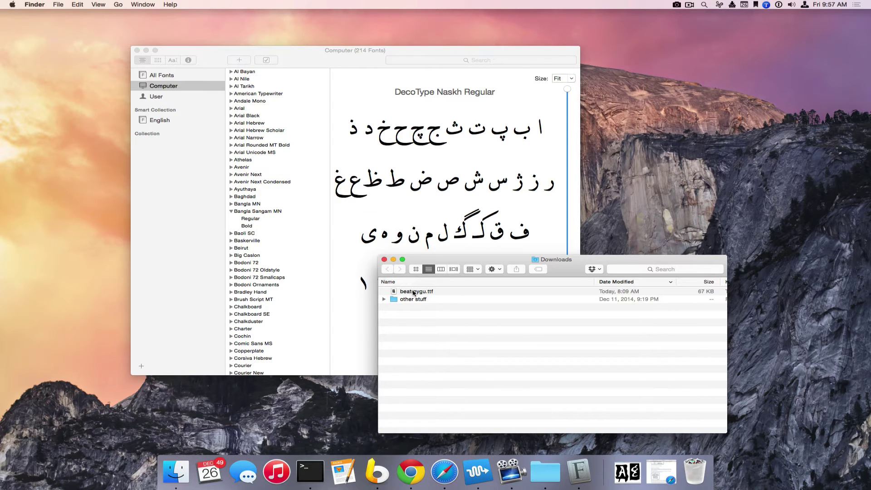
Install beatmygu.ttf despite the validation warning and preview Beat My Guest under User.
double_click(413, 293)
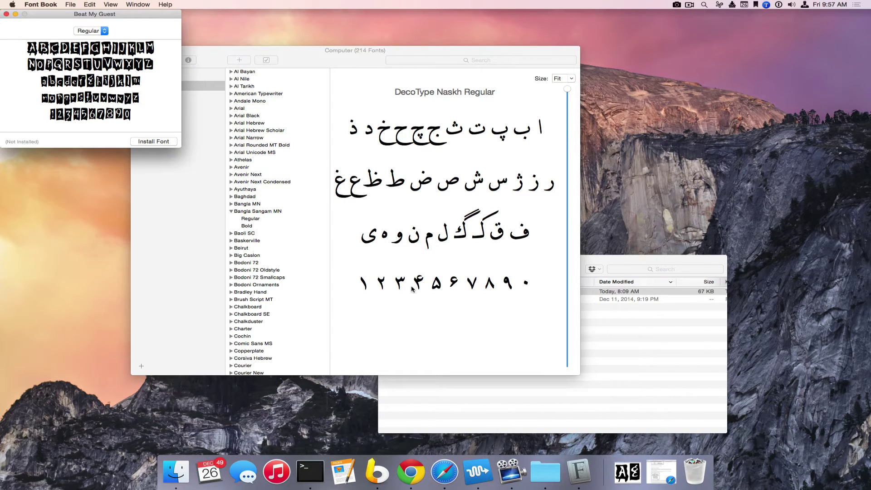
left_click_drag(148, 15, 202, 159)
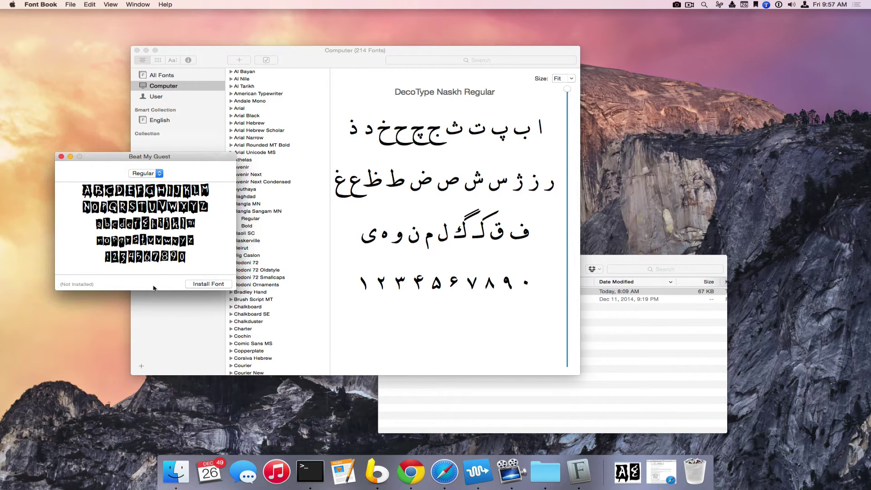
left_click(209, 285)
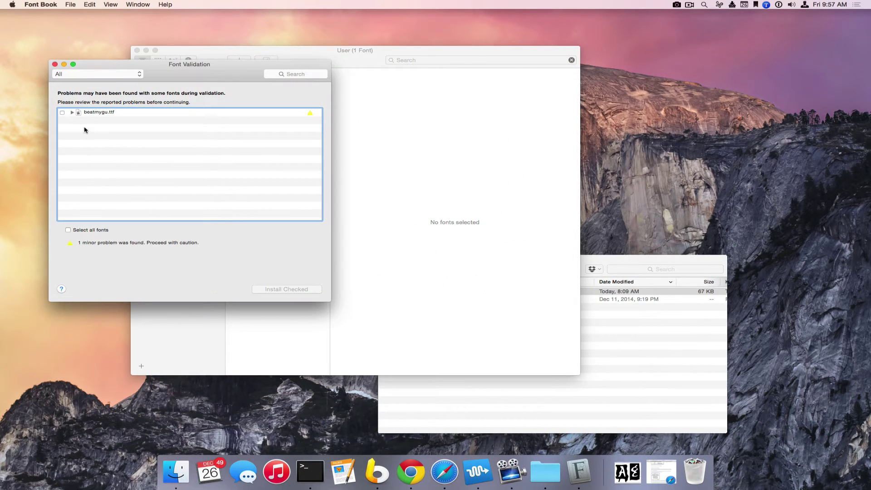
left_click(63, 113)
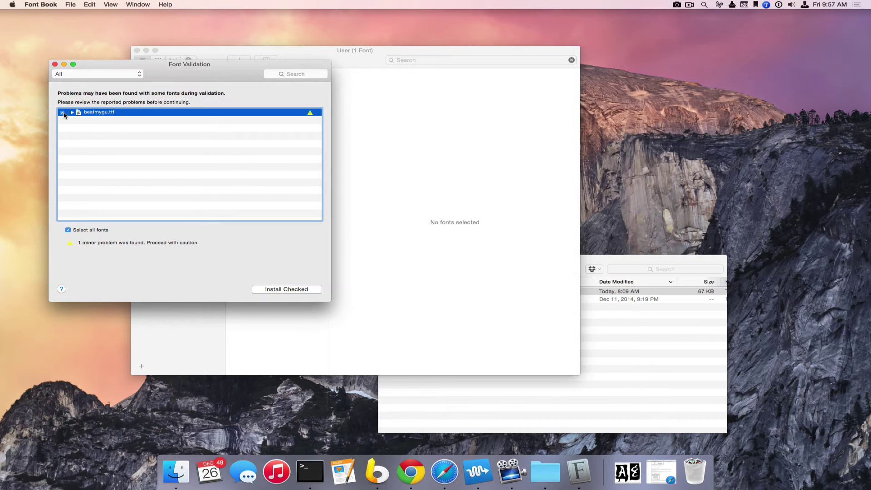
left_click(286, 289)
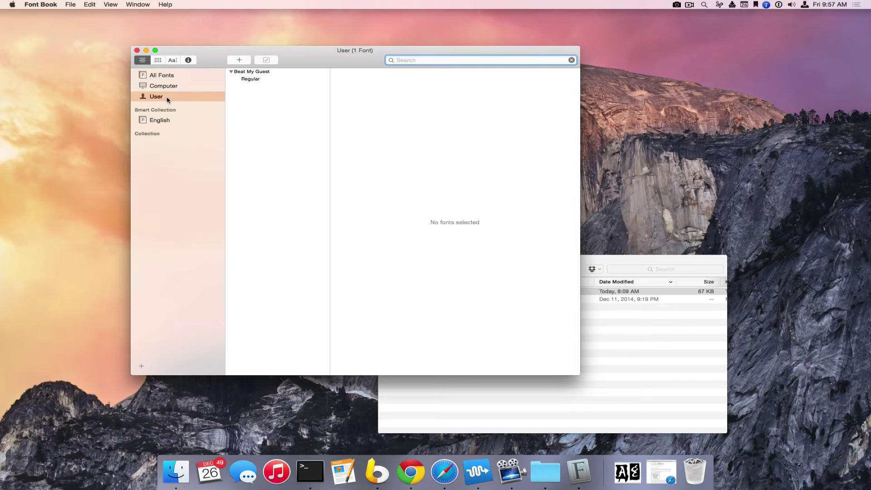
left_click(249, 73)
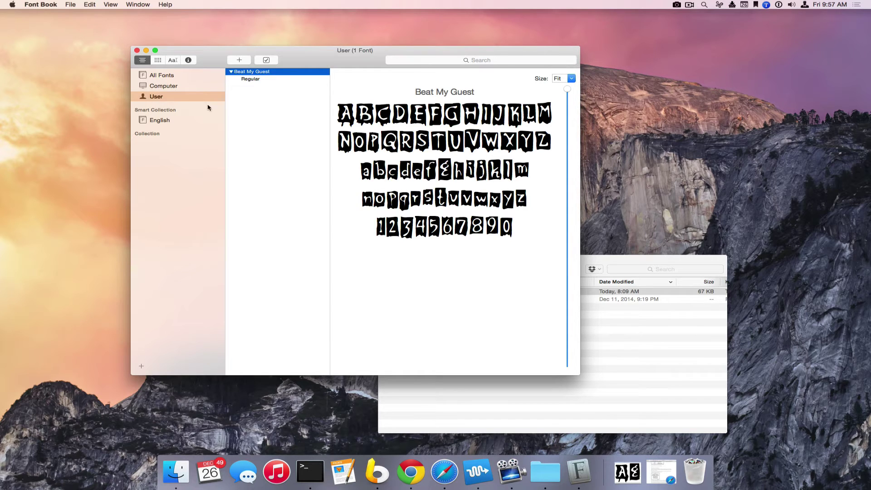
Remove the Beat My Guest font family and confirm deleting its files.
right_click(254, 74)
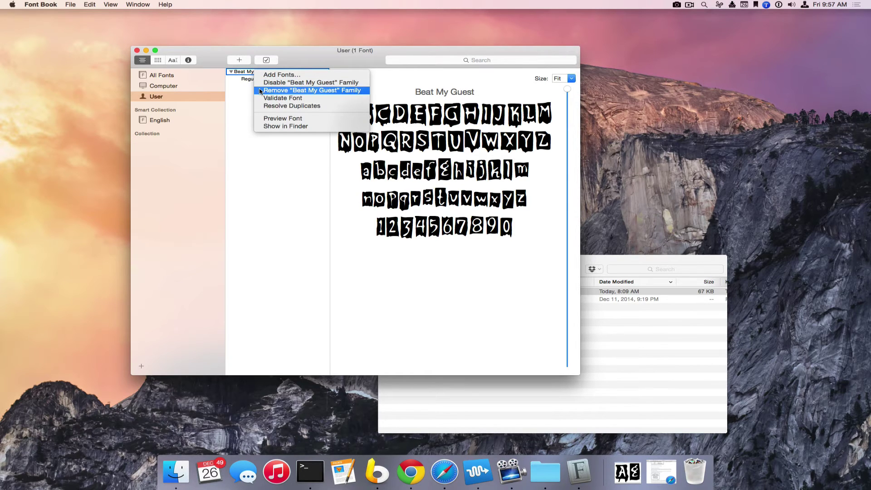
left_click(261, 91)
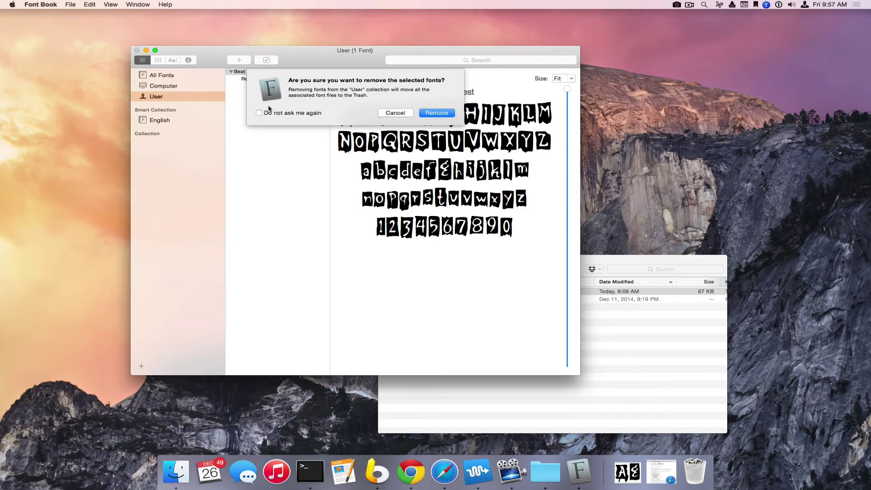
left_click(447, 113)
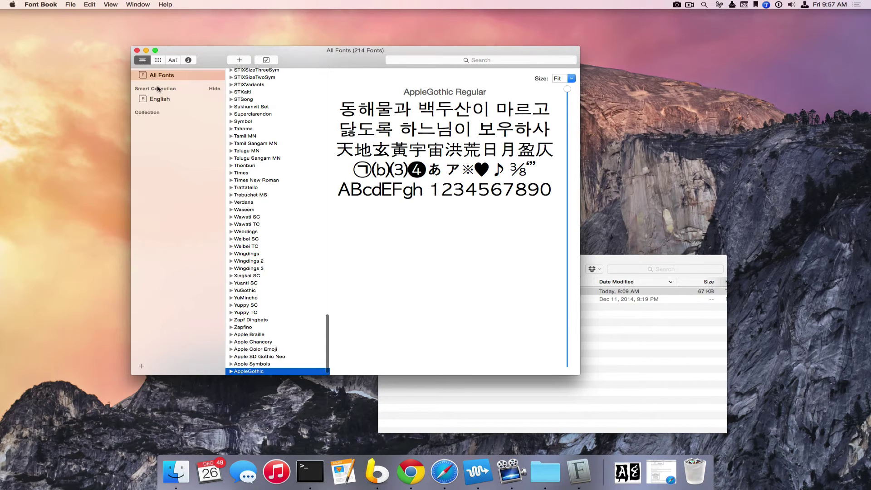
Reinstall beatmygu.ttf from Downloads so Beat My Guest returns under User.
left_click(626, 472)
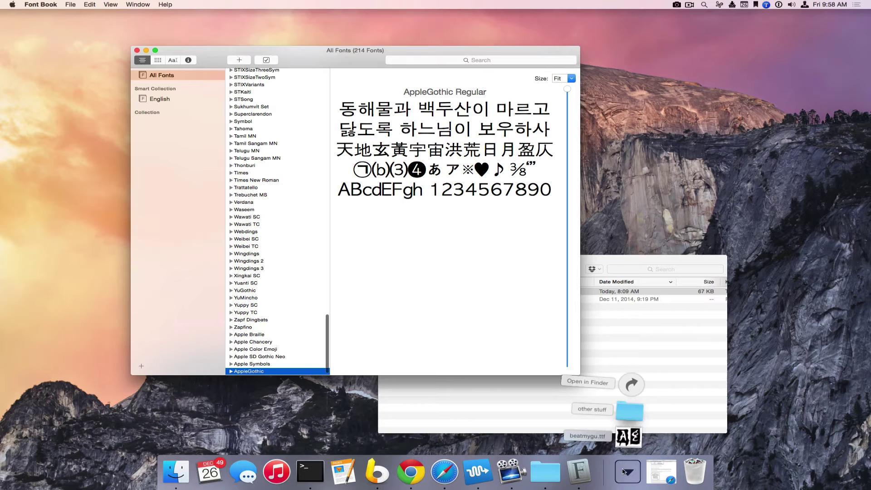
left_click(617, 343)
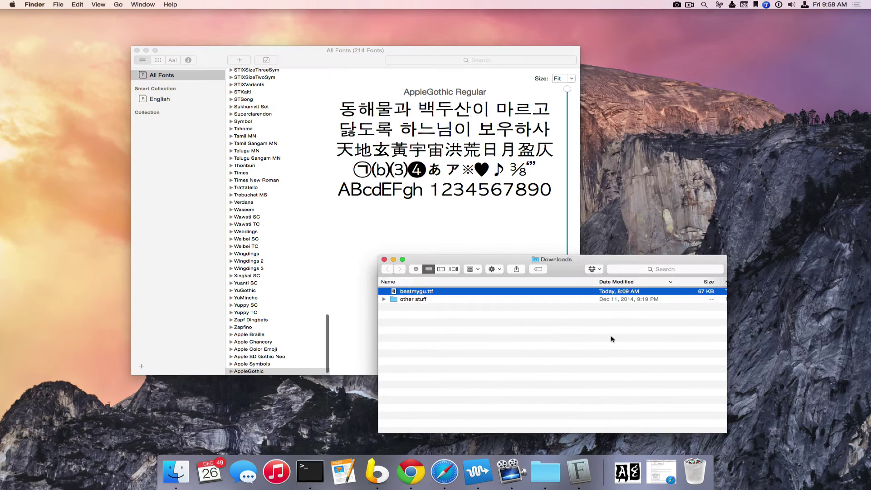
double_click(427, 293)
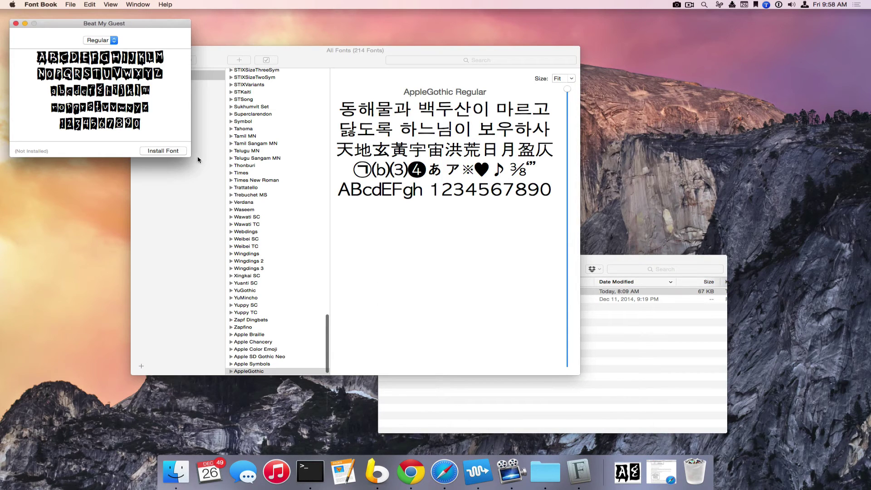
left_click(168, 153)
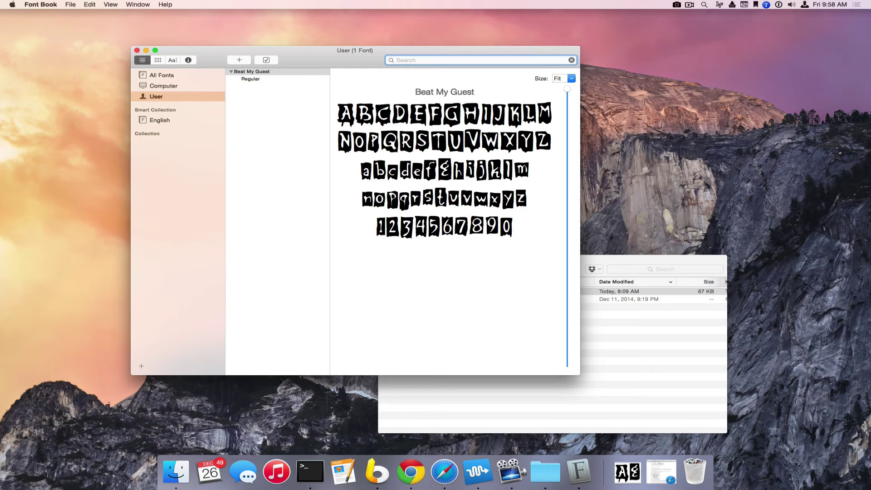
left_click(146, 153)
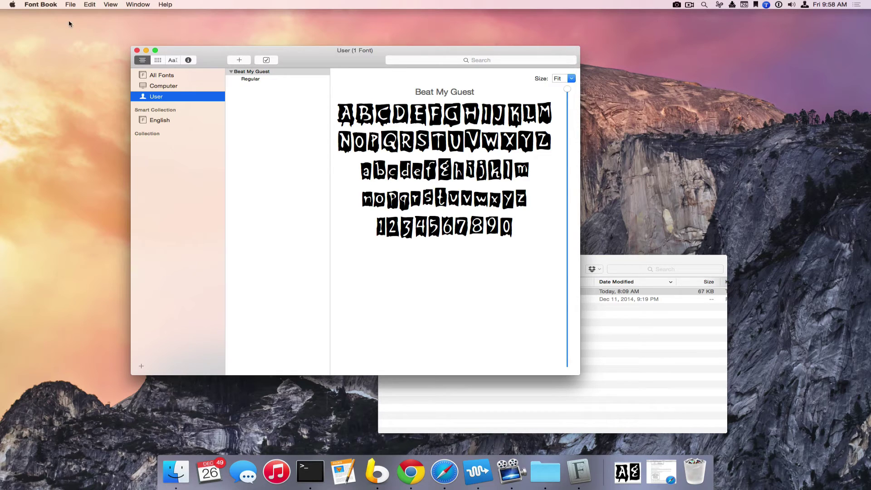
Create a new empty font collection from the File menu.
left_click(71, 5)
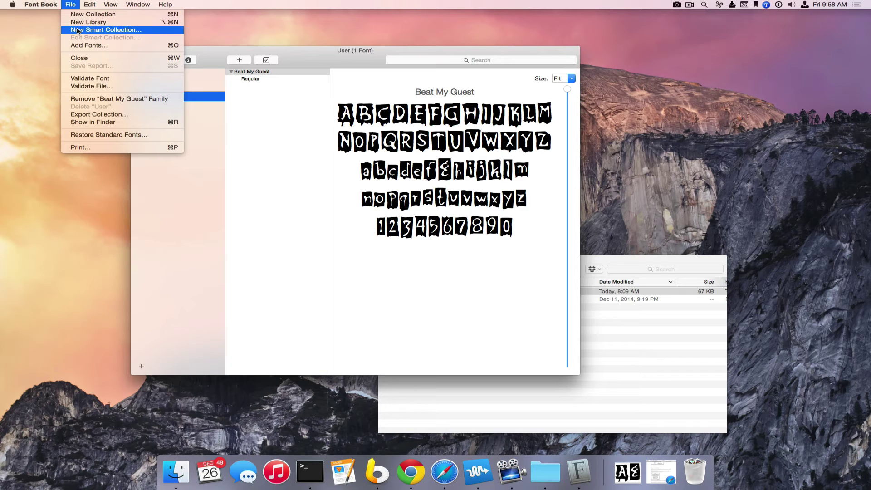
left_click(75, 15)
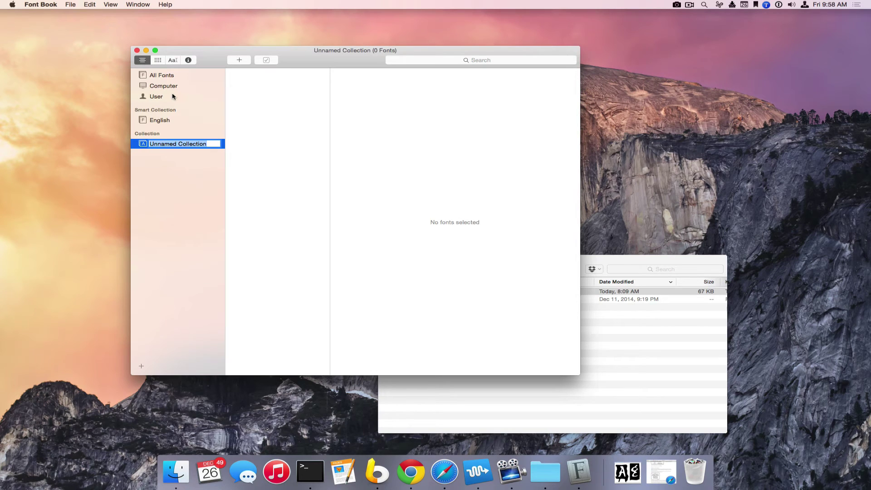
Name the collection Favorites and add Beat My Guest to it from User.
type("Favorites")
key("Return")
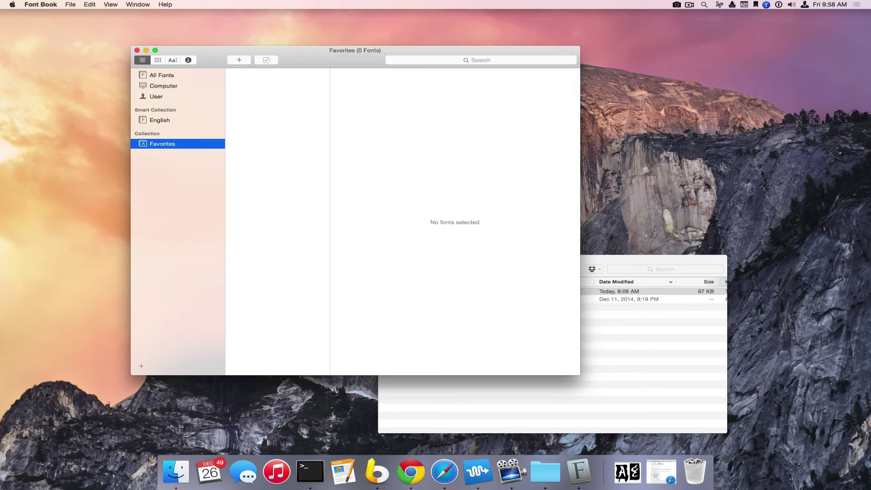
left_click(152, 98)
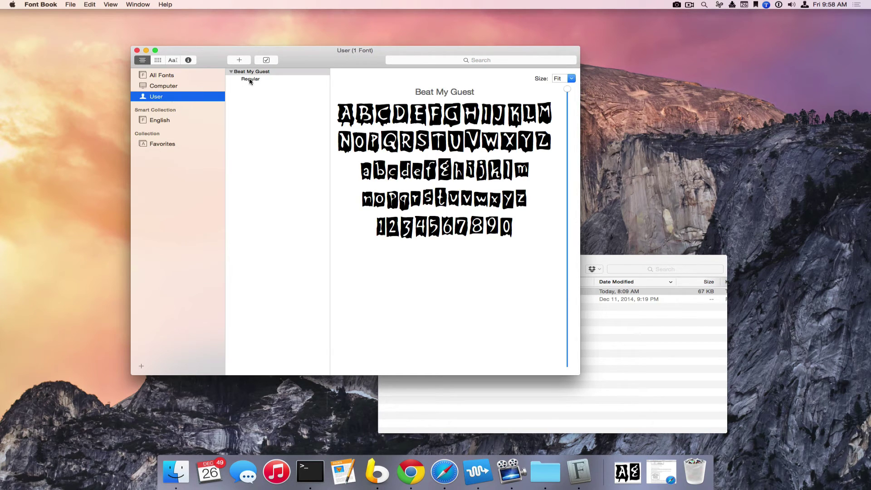
left_click_drag(248, 73, 155, 146)
left_click(154, 146)
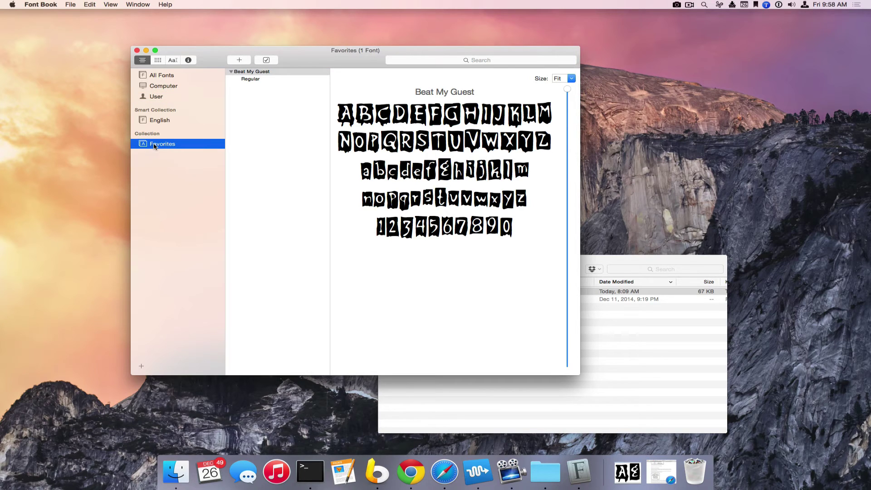
Find Copperplate by searching Computer for 'Copper' and add it to Favorites.
left_click(157, 87)
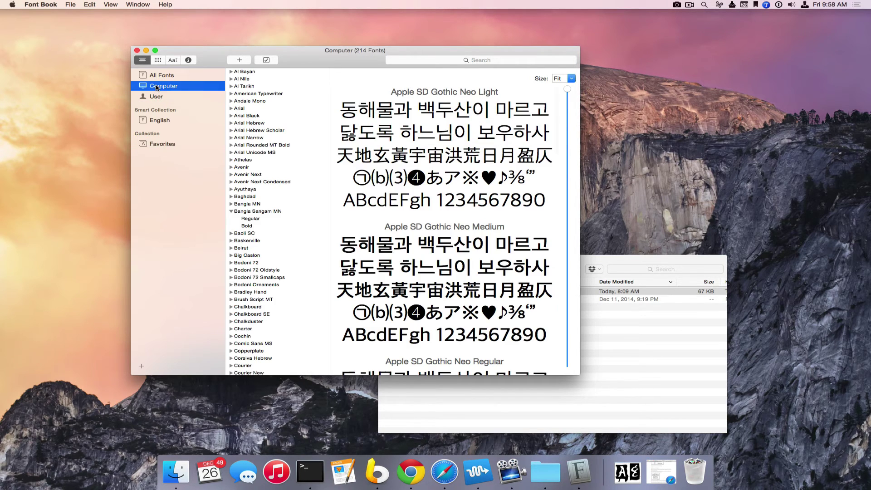
left_click(423, 59)
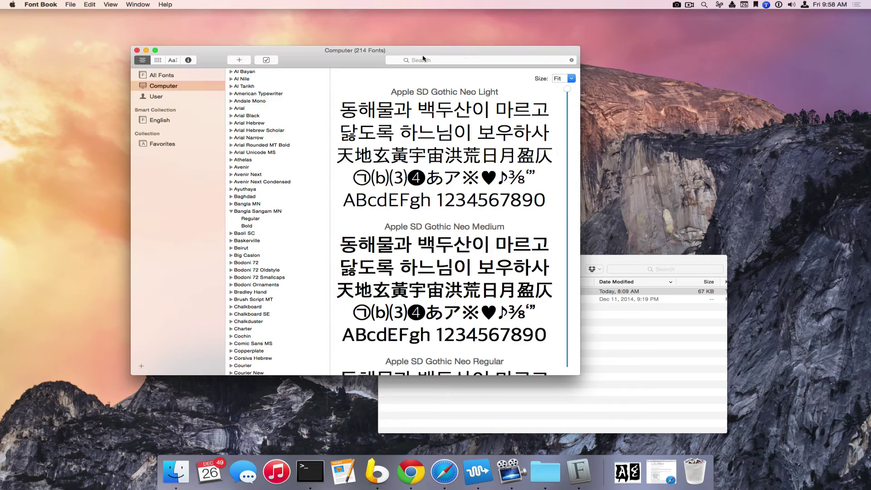
type("Copper")
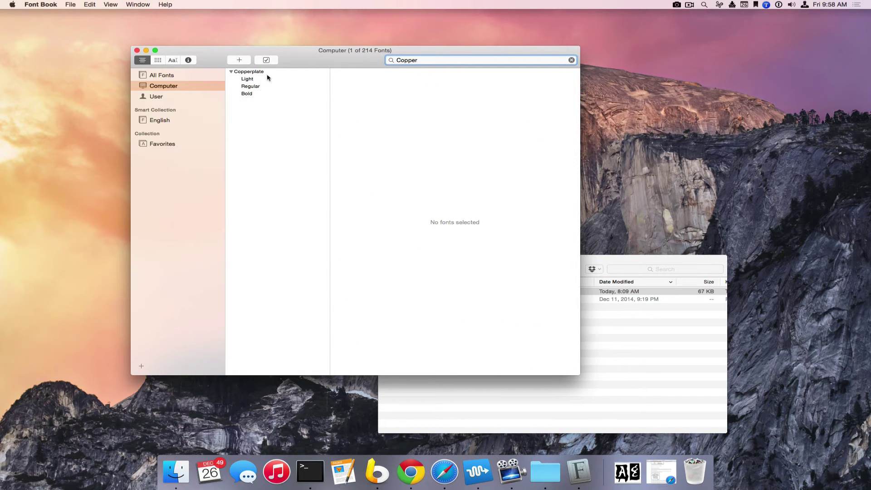
left_click(250, 87)
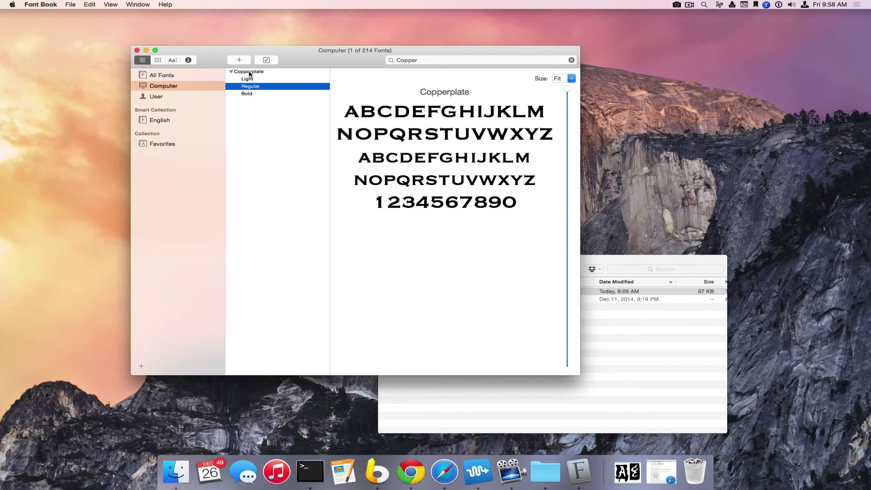
left_click_drag(250, 73, 158, 144)
left_click(158, 144)
left_click(230, 86)
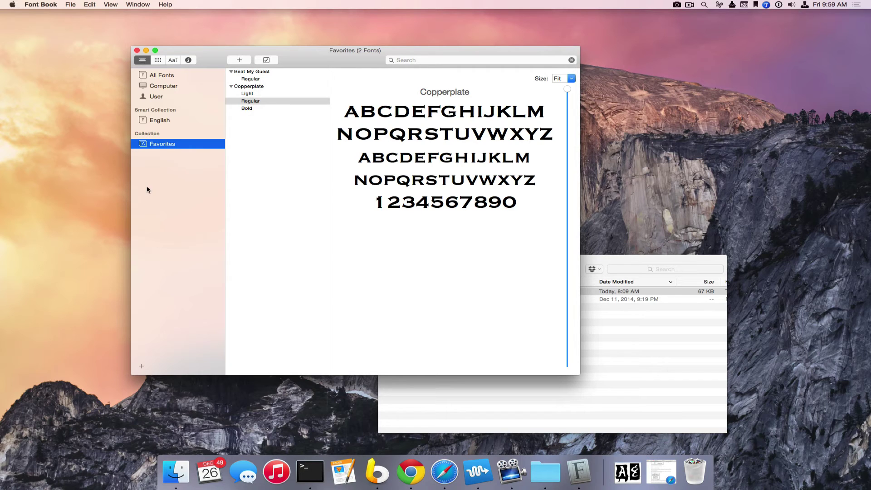
Start a new smart collection named 'Smart Collection Italic'.
left_click(156, 122)
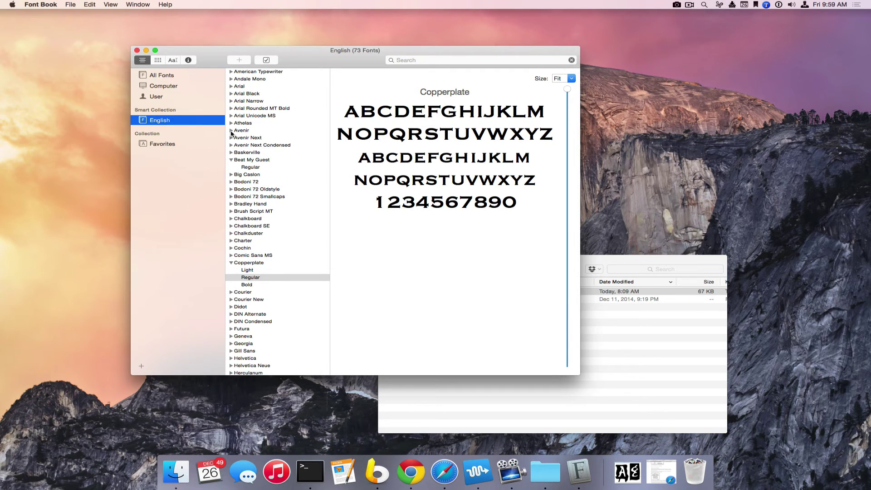
right_click(159, 122)
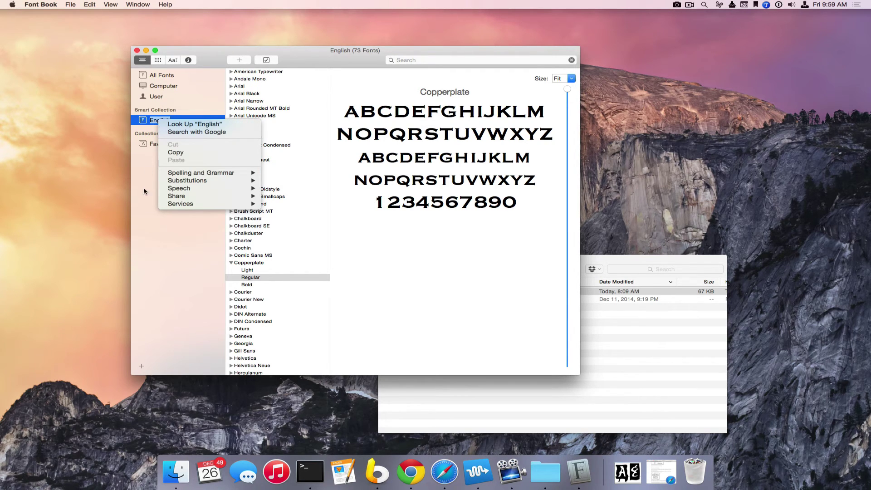
left_click(137, 162)
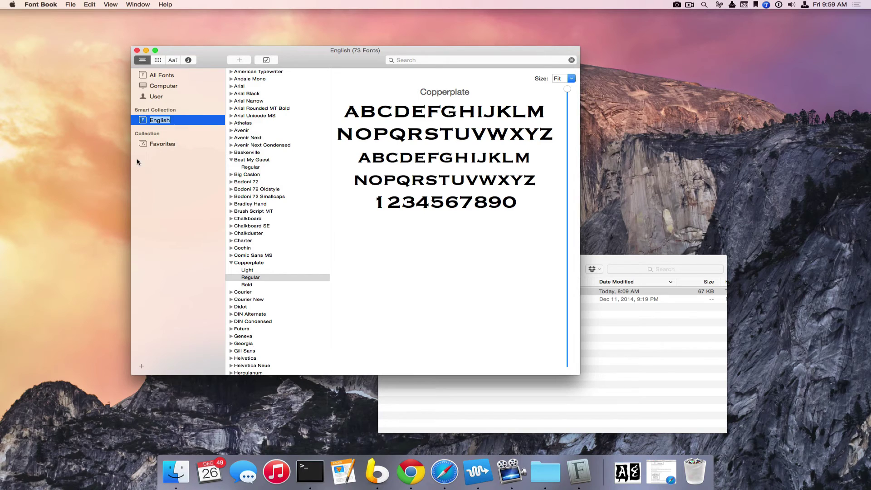
right_click(141, 122)
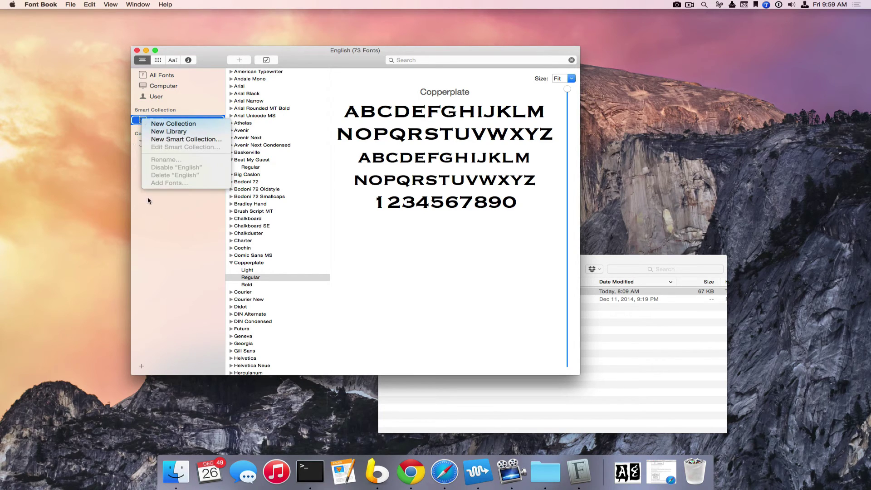
left_click(166, 141)
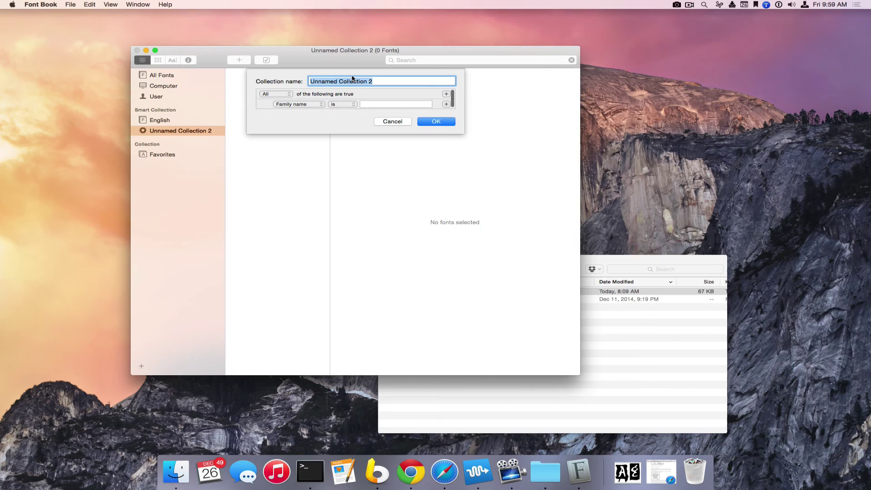
type("Smart Collection 2")
key("BackSpace")
type("Italic")
Set its rule to Style name begins with 'italic' and create the collection.
left_click(292, 105)
left_click(291, 111)
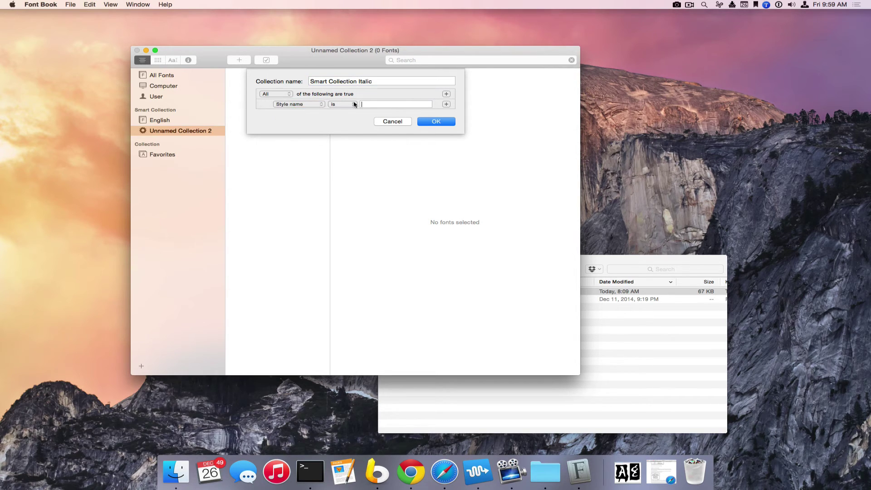
left_click(343, 105)
left_click(335, 104)
type("italic")
left_click(344, 104)
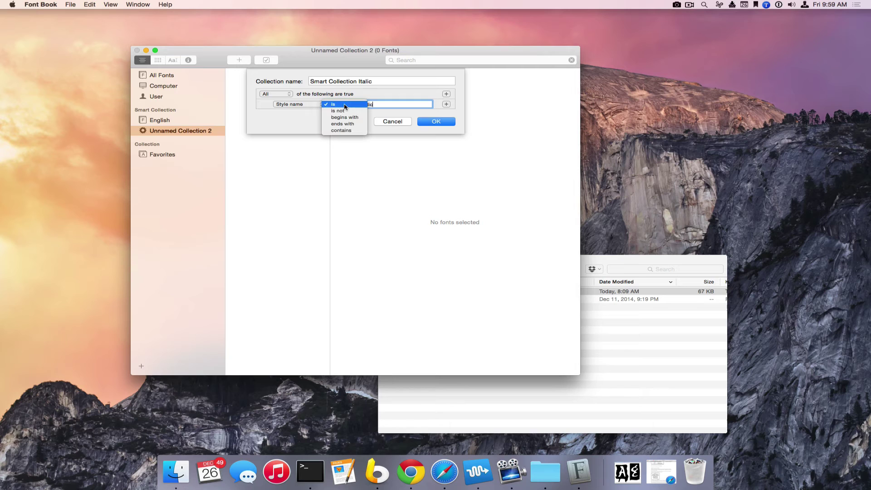
left_click(344, 117)
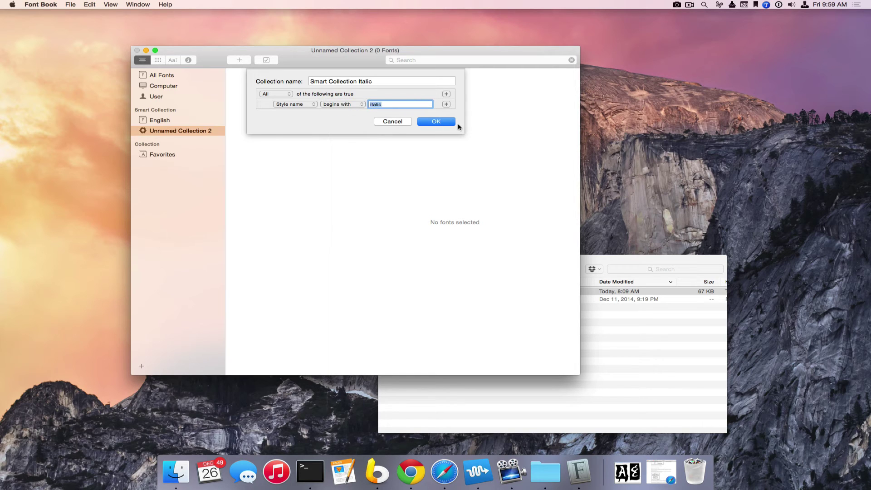
left_click(436, 122)
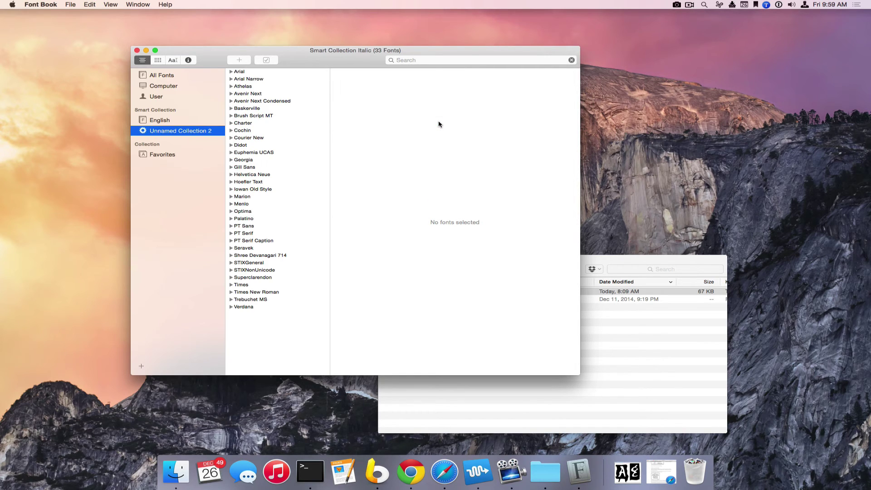
Rename the smart collection to 'Italic Fonts'.
left_click(231, 101)
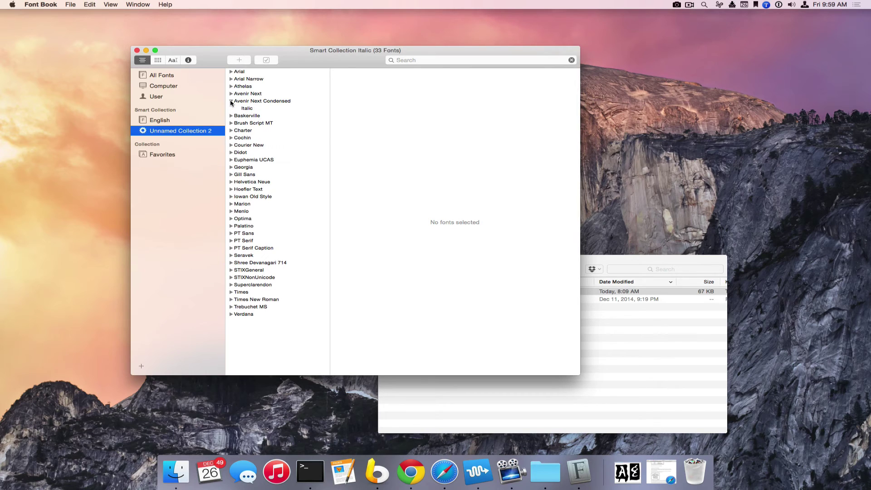
right_click(194, 136)
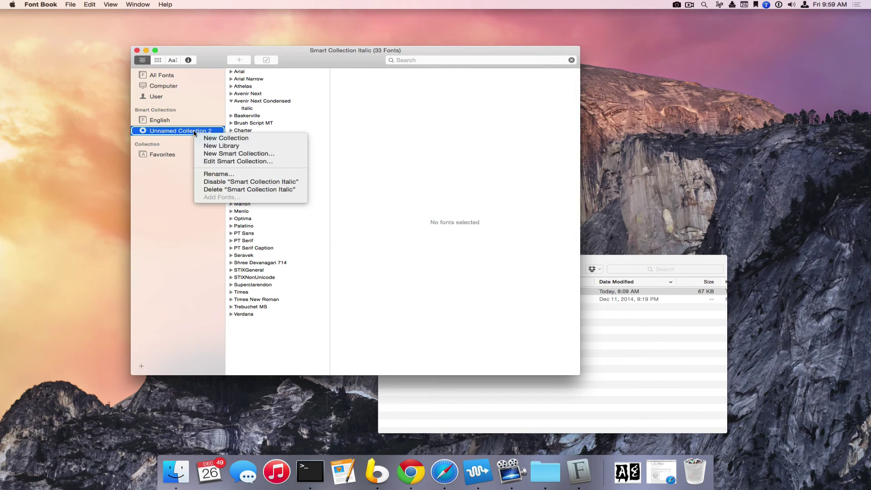
left_click(207, 174)
key("Right")
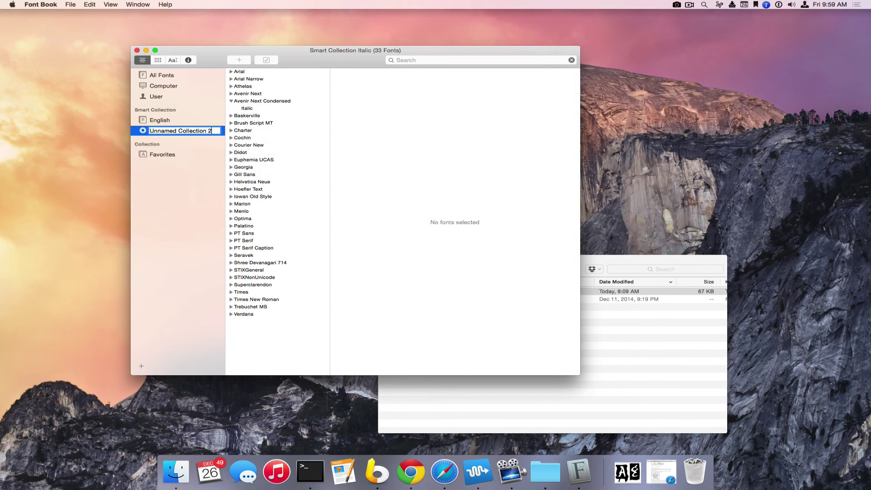
key("BackSpace")
key("BackSpace")
key("BackSpace")
key("BackSpace")
key("super+a")
key("BackSpace")
type("Italic Fonts")
key("Return")
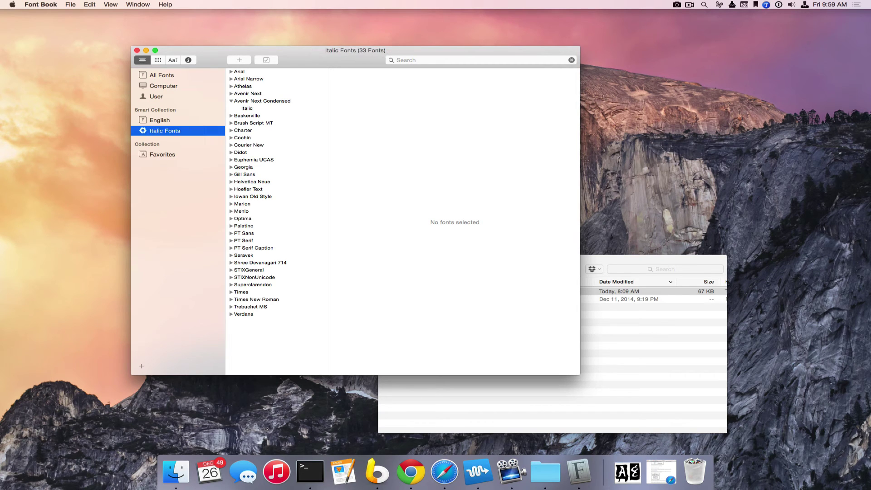
Preview Avenir Next Condensed Italic and Avenir Next Italic in the collection.
left_click(249, 109)
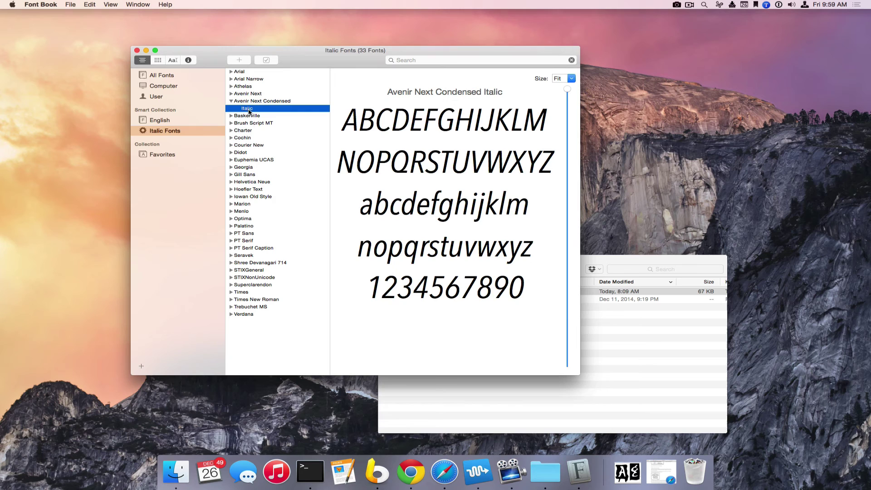
left_click(232, 94)
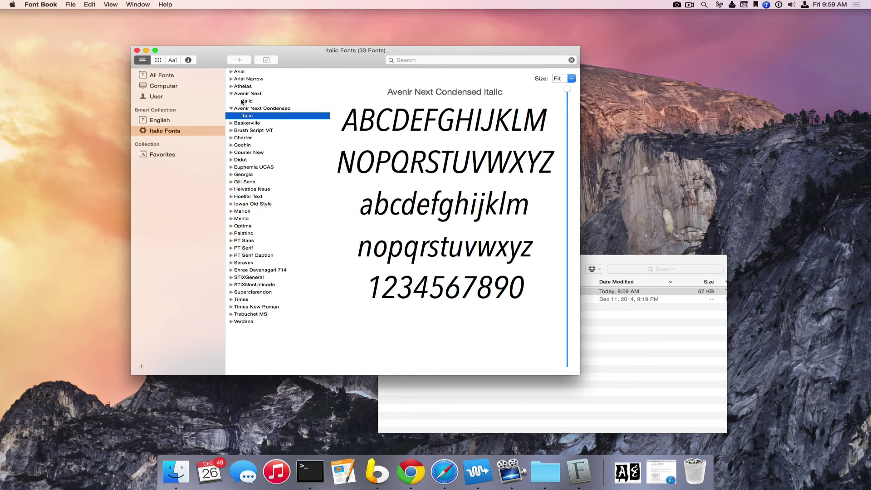
left_click(242, 101)
left_click(147, 230)
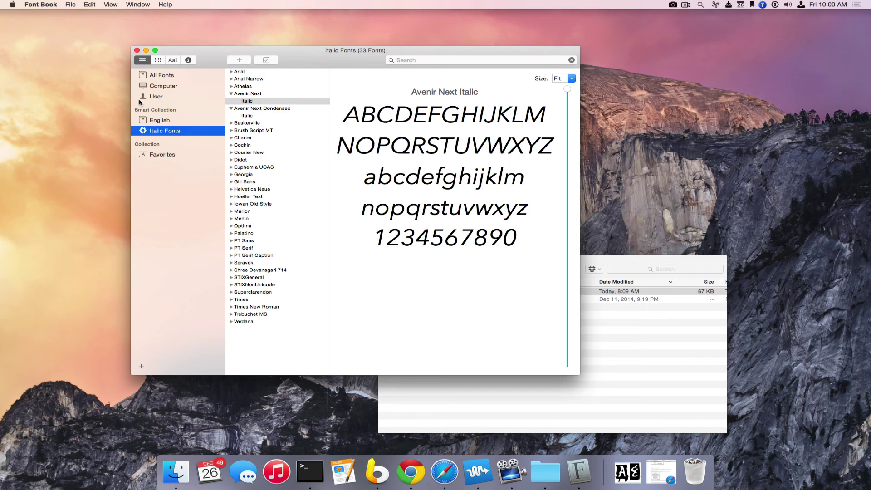
In Computer, disable the Bangla Sangam MN family and confirm the prompt.
left_click(150, 88)
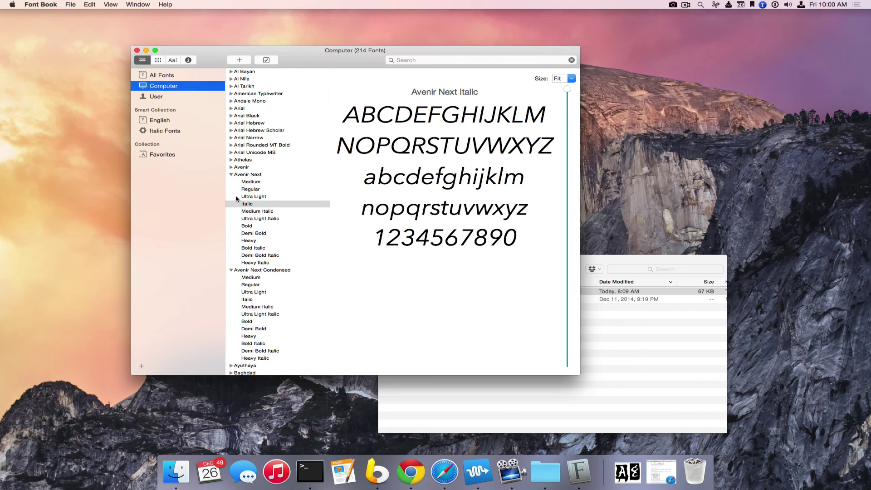
left_click(231, 175)
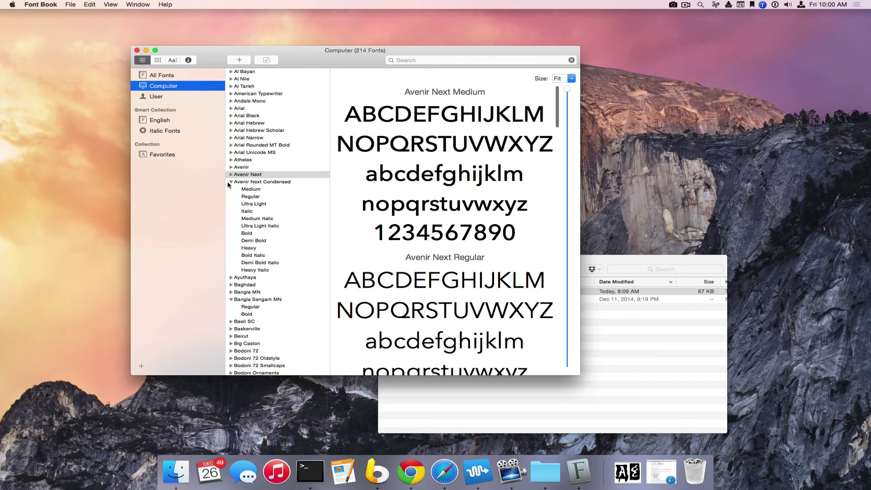
left_click(231, 182)
left_click(249, 211)
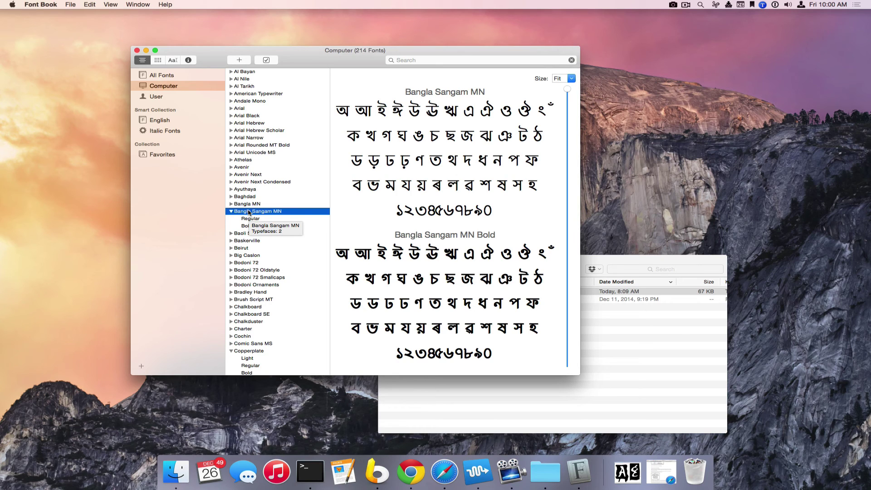
right_click(248, 212)
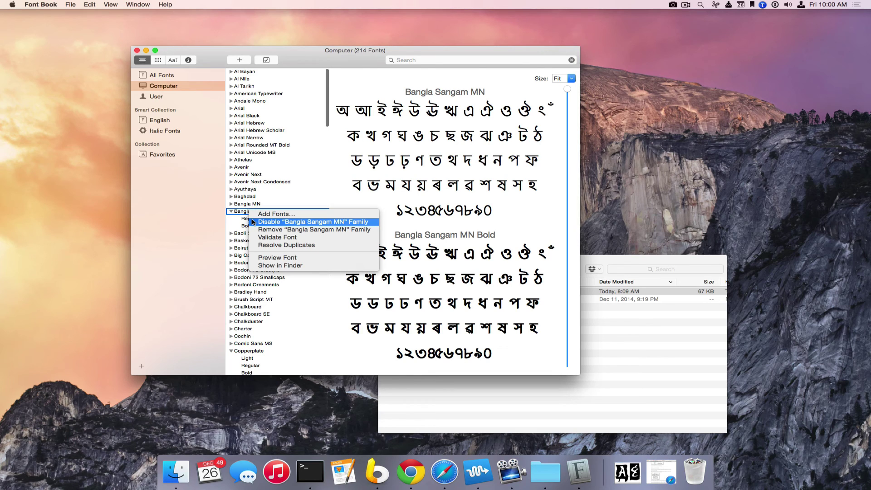
left_click(254, 223)
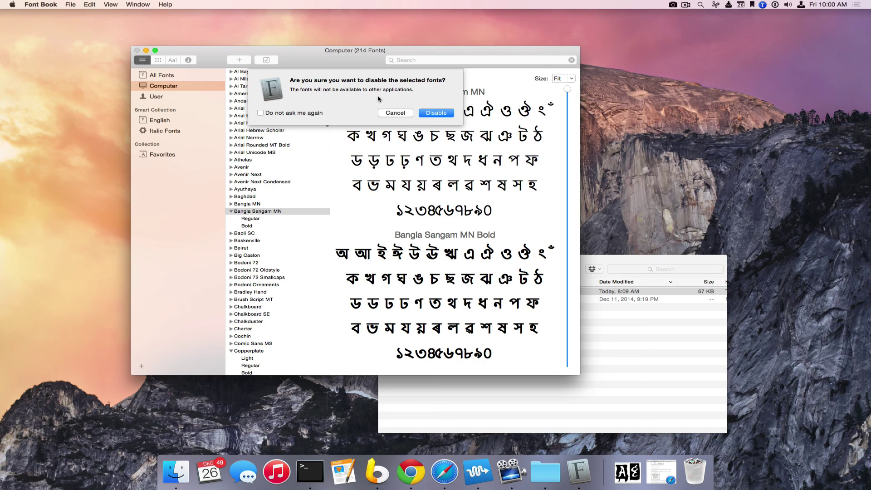
left_click(433, 113)
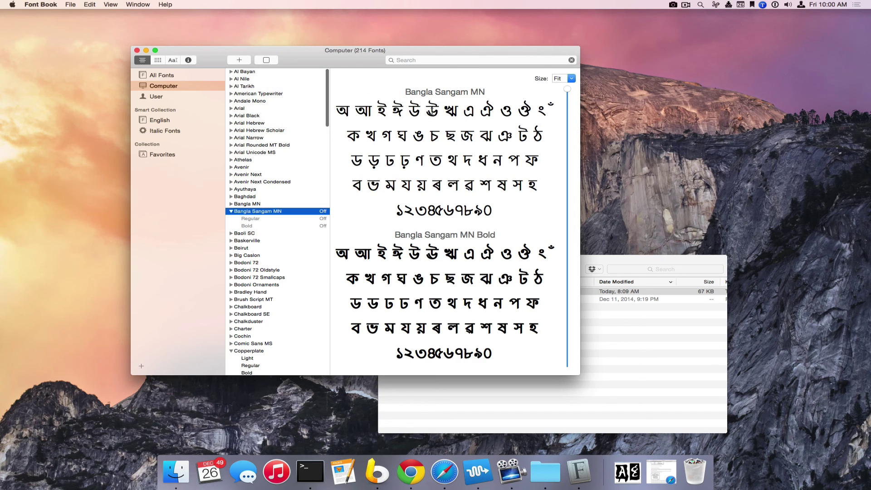